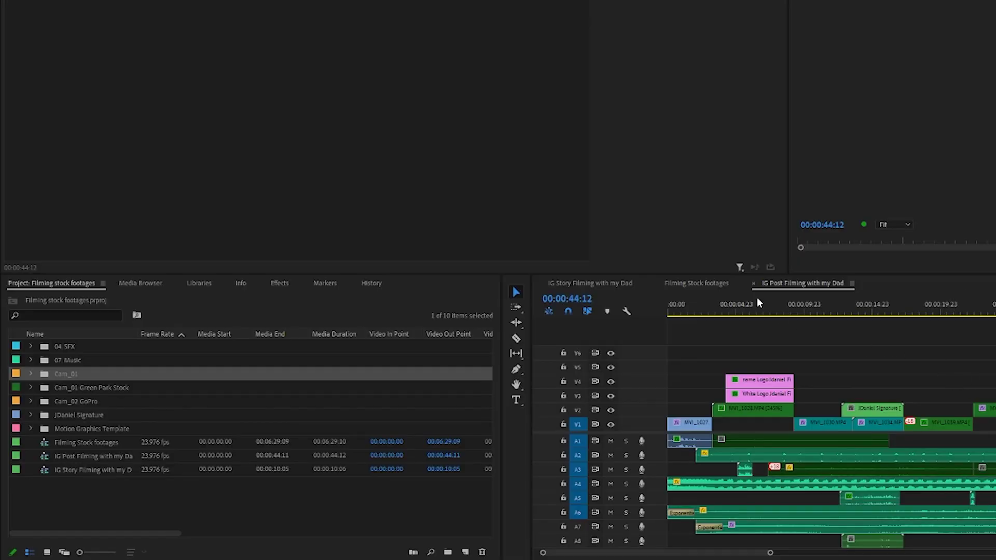
Make the Project panel active and briefly expand and collapse the 04 SFX folder
{"action": "left_click", "coordinate": [946, 285]}
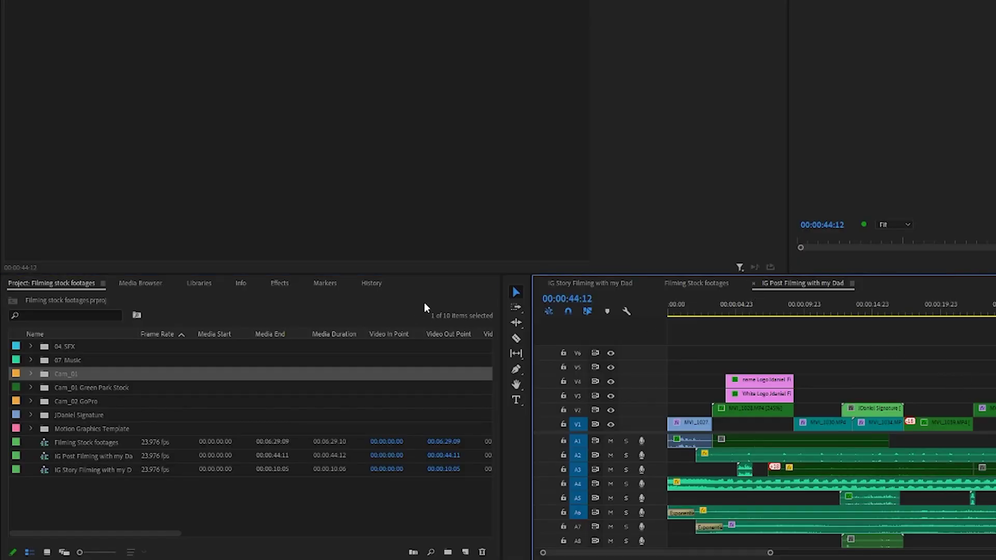
{"action": "left_click", "coordinate": [409, 291]}
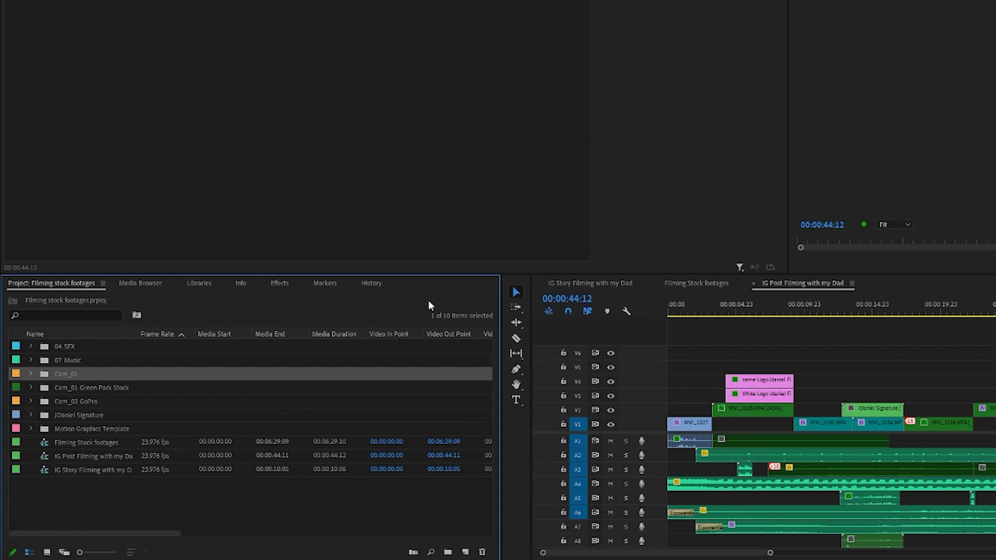
{"action": "left_click", "coordinate": [58, 500]}
{"action": "left_click", "coordinate": [45, 348]}
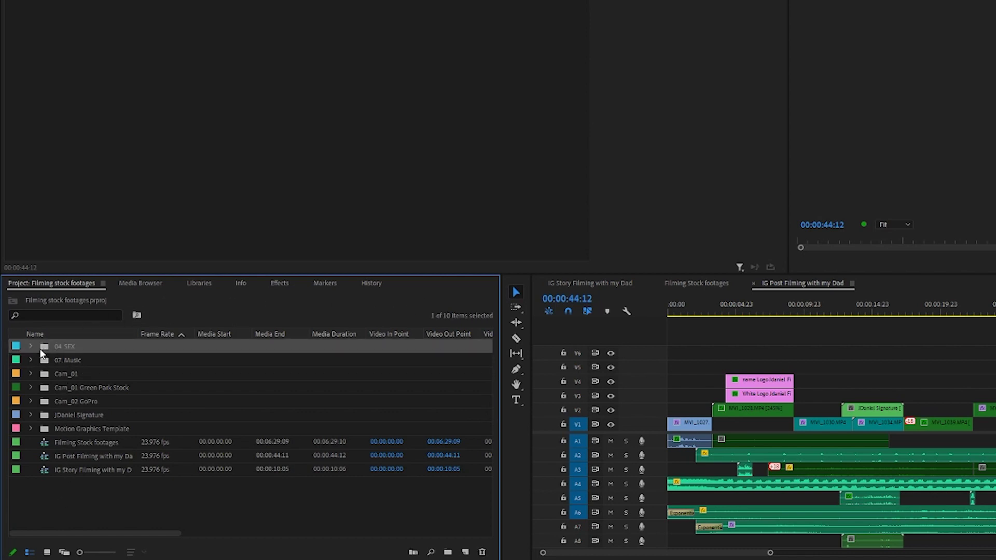
{"action": "left_click", "coordinate": [31, 347]}
{"action": "left_click", "coordinate": [32, 346]}
Select bins and the sequences, then clear the selection without adding a bin
{"action": "left_click", "coordinate": [111, 420]}
{"action": "left_click", "coordinate": [111, 423]}
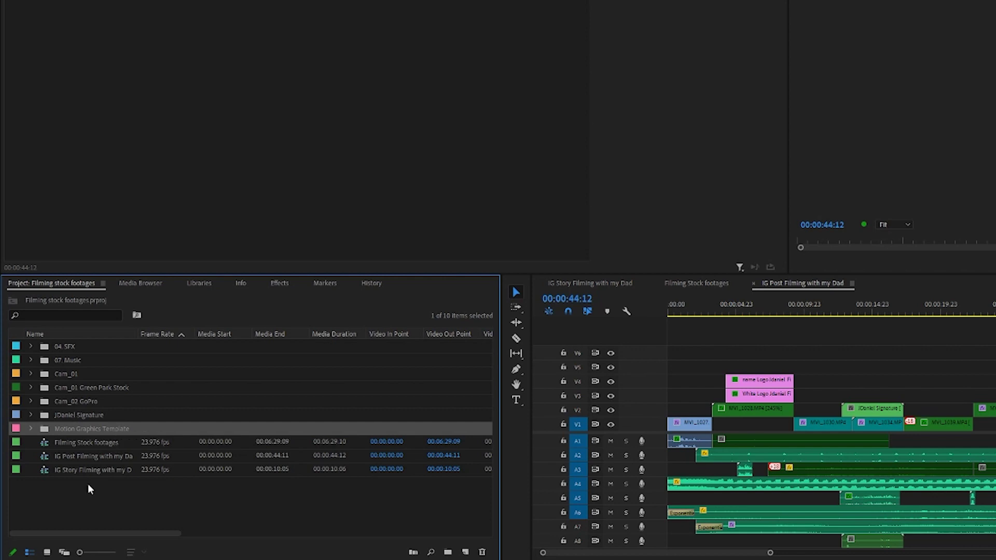
{"action": "left_click_drag", "start_coordinate": [86, 485], "coordinate": [65, 448]}
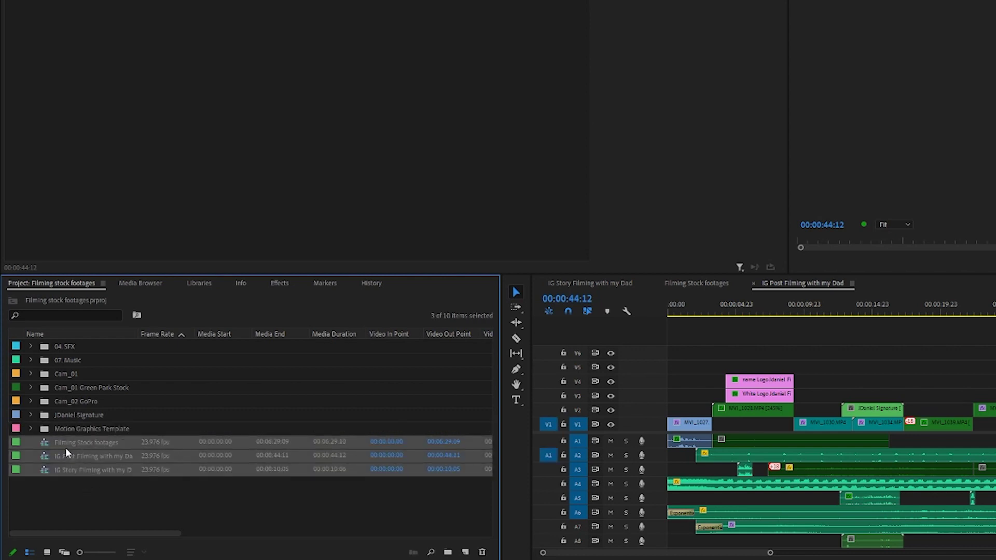
{"action": "left_click", "coordinate": [77, 499]}
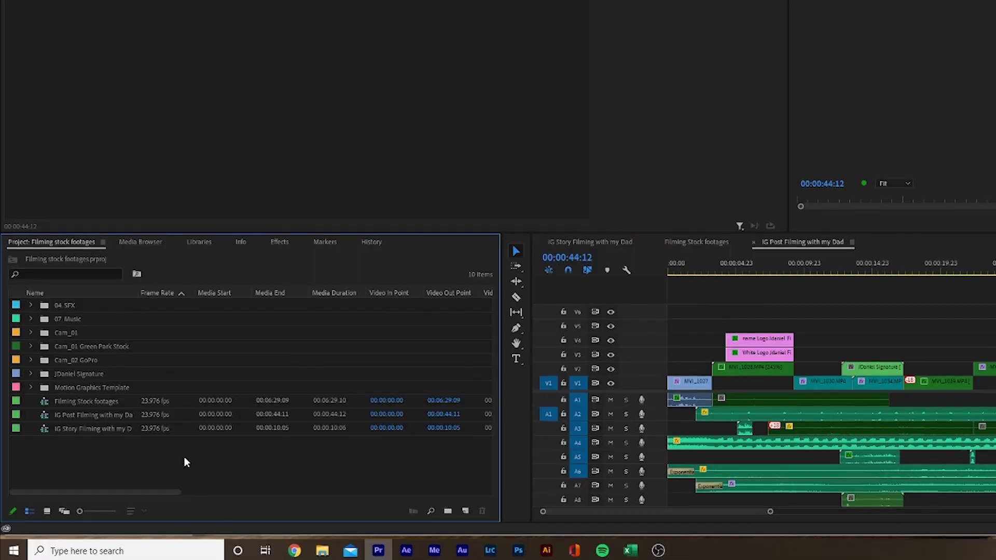
{"action": "right_click", "coordinate": [150, 454]}
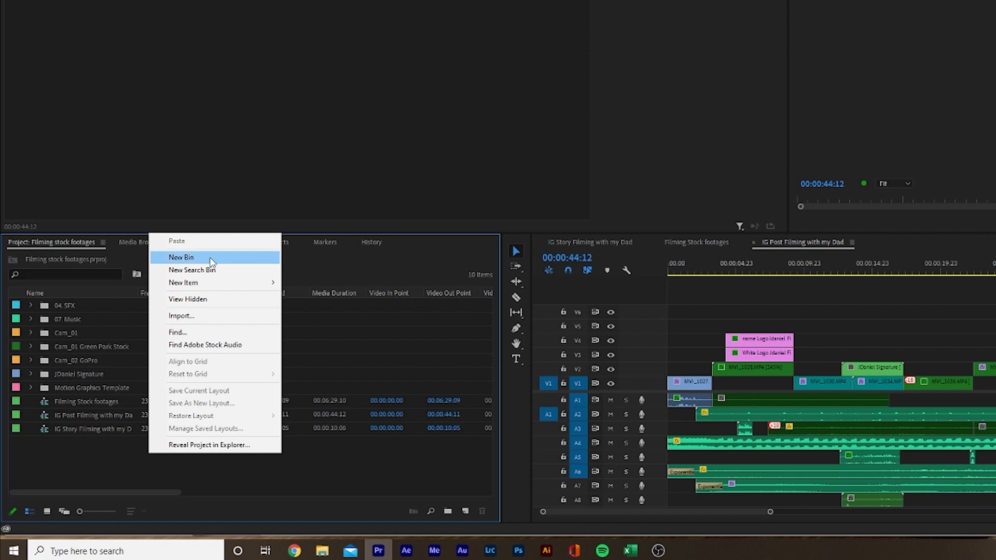
{"action": "left_click", "coordinate": [102, 459]}
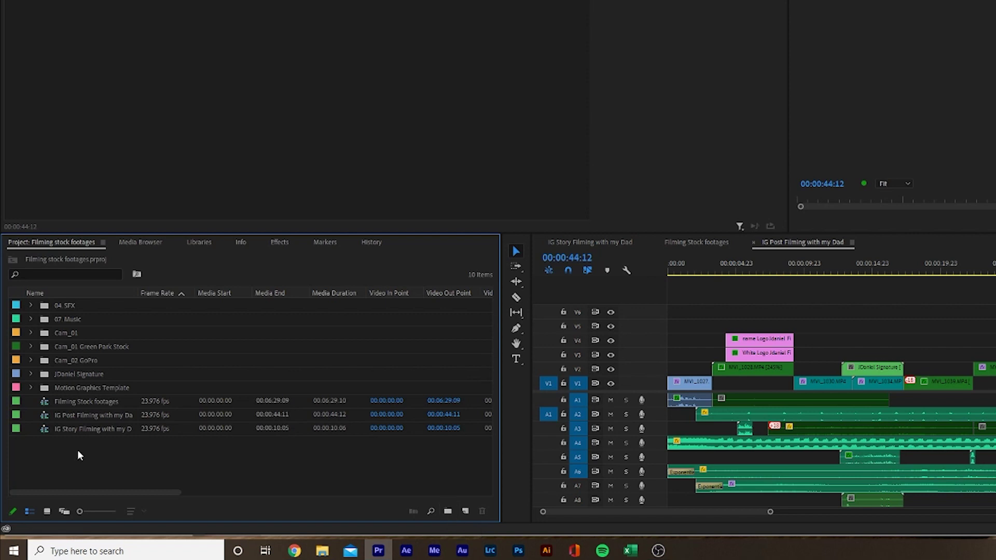
Put the three selected sequences into a new bin named 'Sequence'
{"action": "left_click_drag", "start_coordinate": [87, 452], "coordinate": [48, 406]}
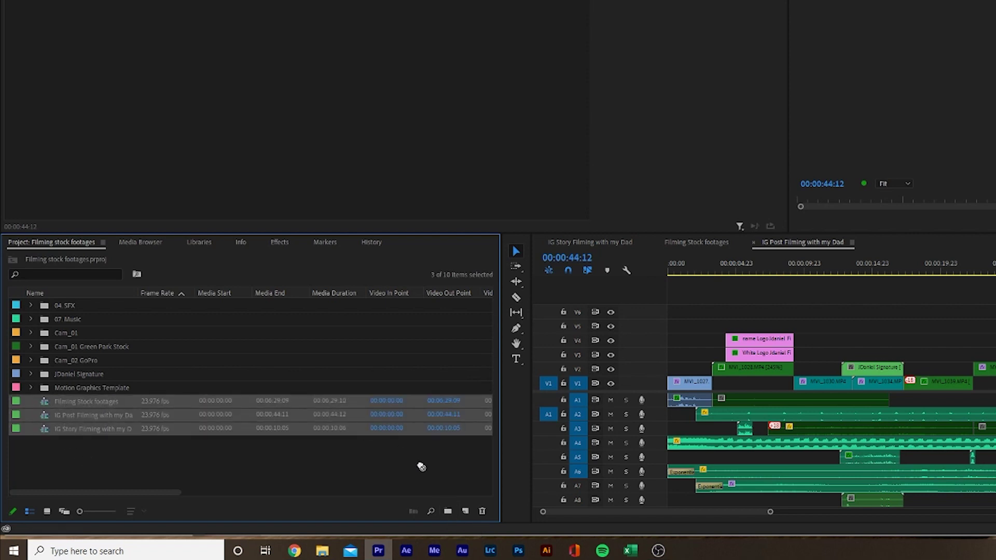
{"action": "left_click", "coordinate": [448, 512]}
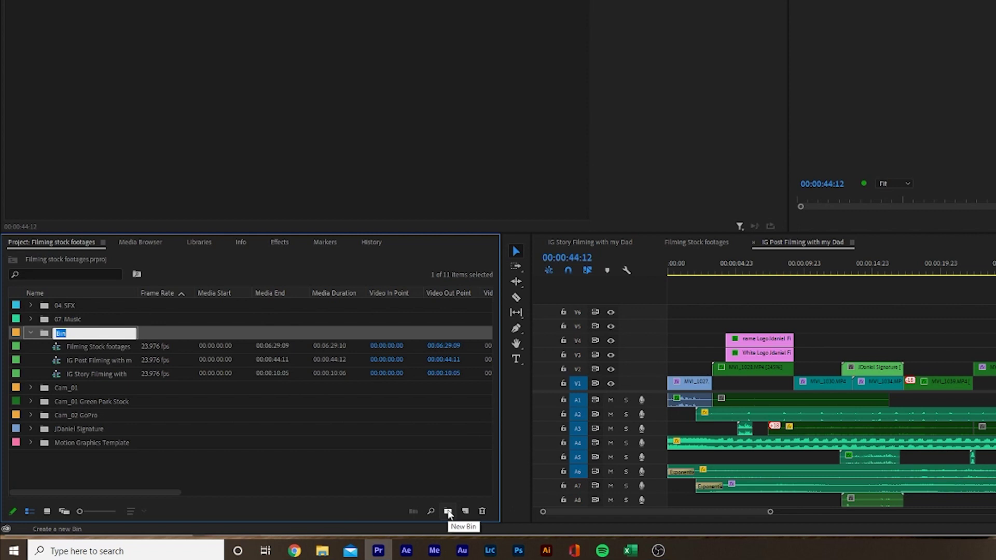
{"action": "type", "text": "Sequence"}
{"action": "key", "text": "Return"}
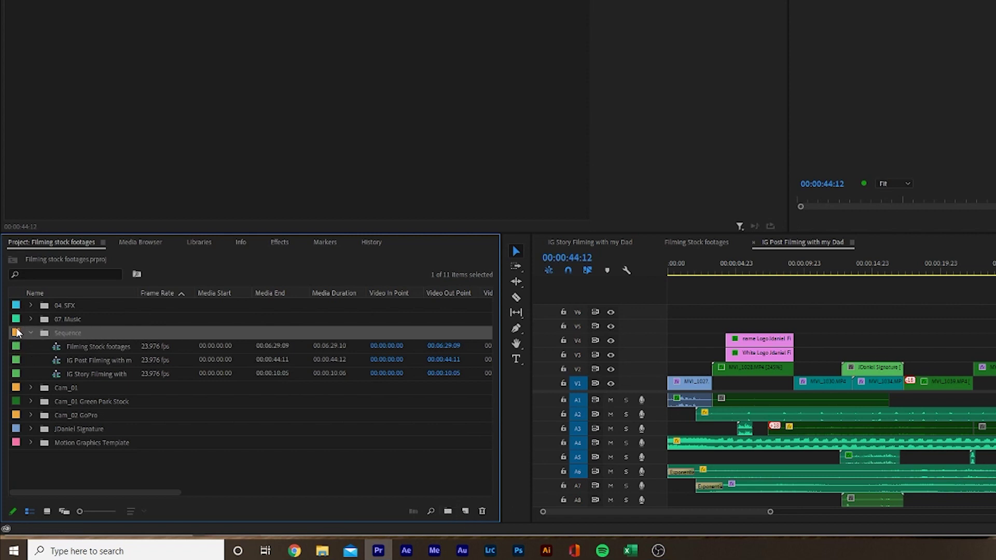
Select the Sequence bin together with its three sequences, leaving the bin name unchanged
{"action": "left_click", "coordinate": [60, 334]}
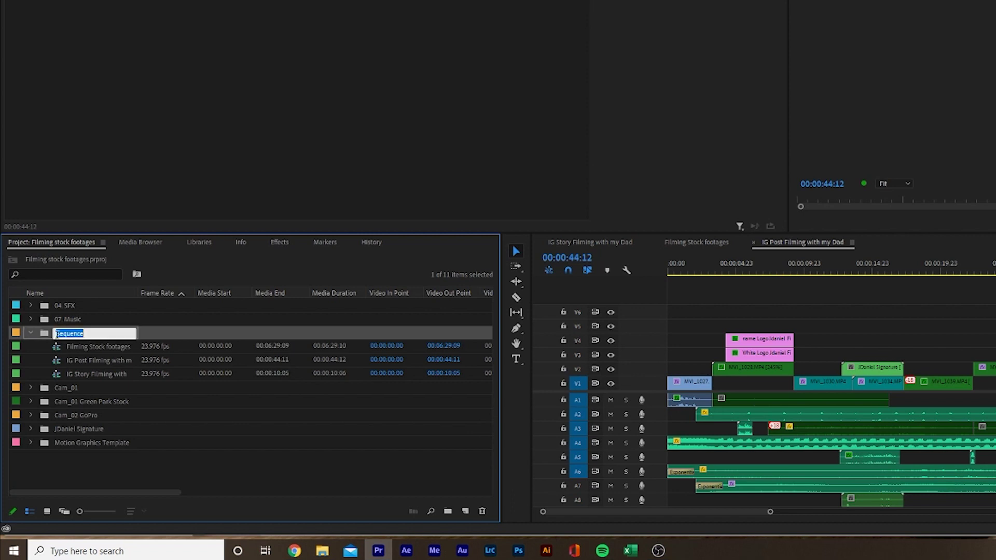
{"action": "left_click", "coordinate": [46, 336]}
{"action": "left_click", "coordinate": [73, 347]}
{"action": "left_click", "coordinate": [75, 361]}
{"action": "left_click", "coordinate": [71, 374]}
{"action": "left_click", "coordinate": [68, 333]}
{"action": "left_click", "coordinate": [67, 334]}
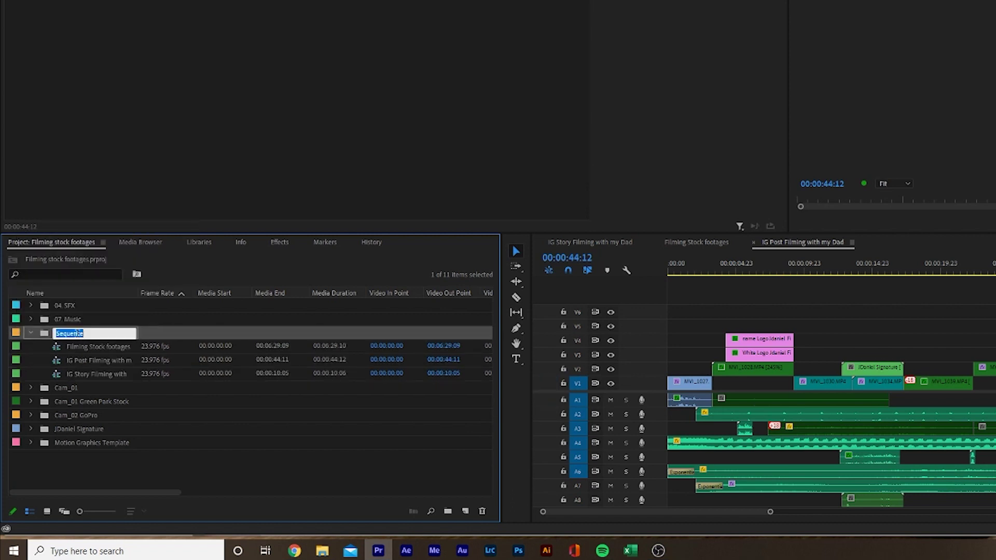
{"action": "left_click", "coordinate": [44, 335]}
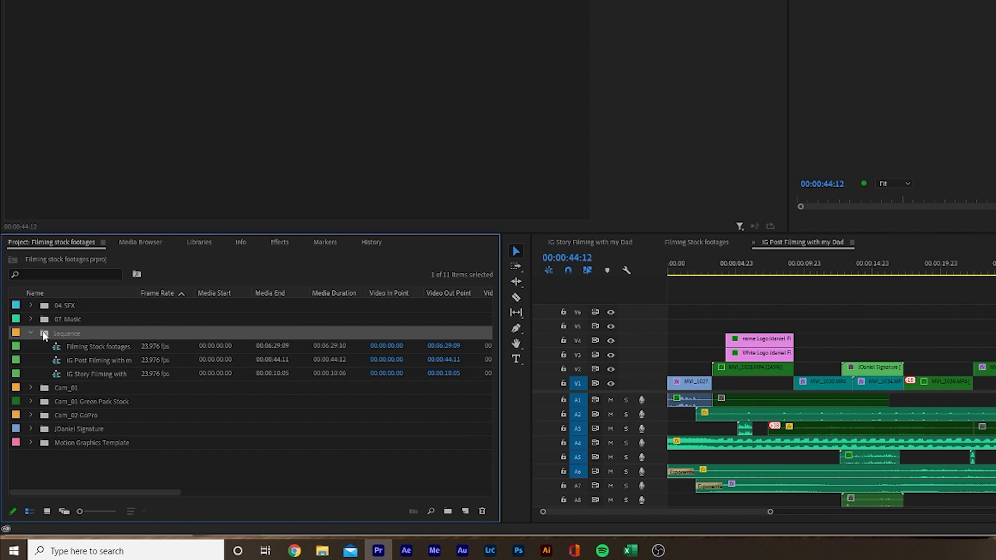
{"action": "left_click", "coordinate": [57, 377], "text": "shift"}
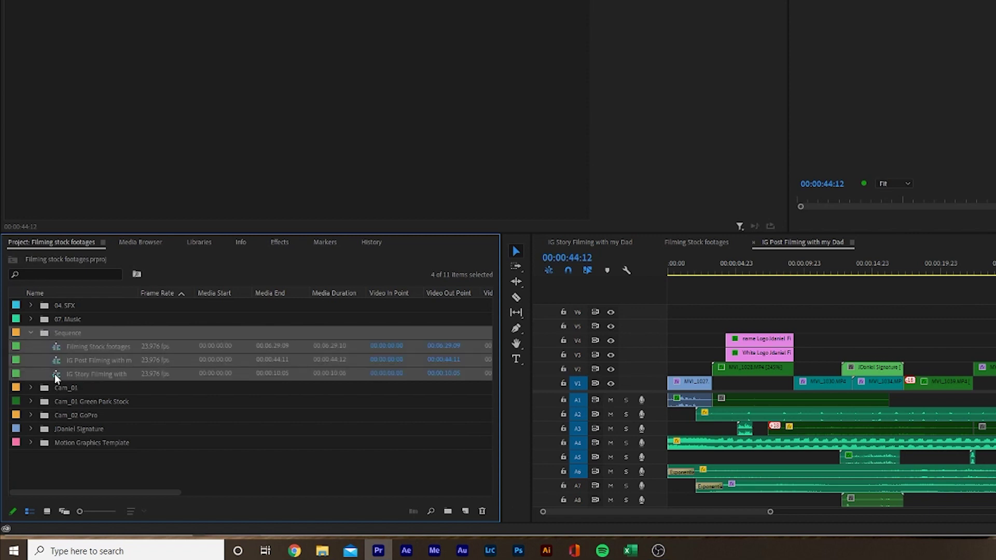
Give the Sequence bin and its three sequences the Blue label, then collapse the bin
{"action": "right_click", "coordinate": [17, 334]}
{"action": "mouse_move", "coordinate": [95, 264]}
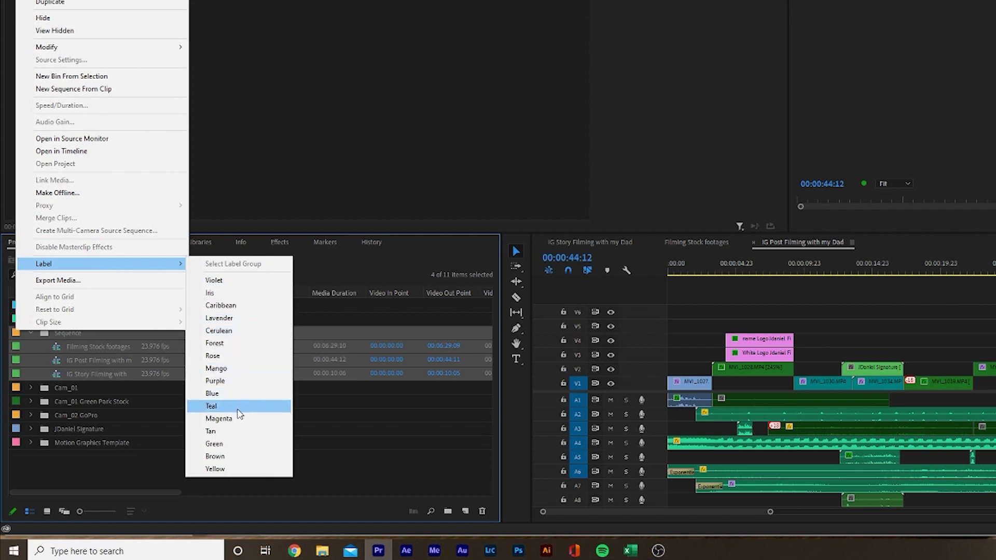
{"action": "left_click", "coordinate": [245, 393]}
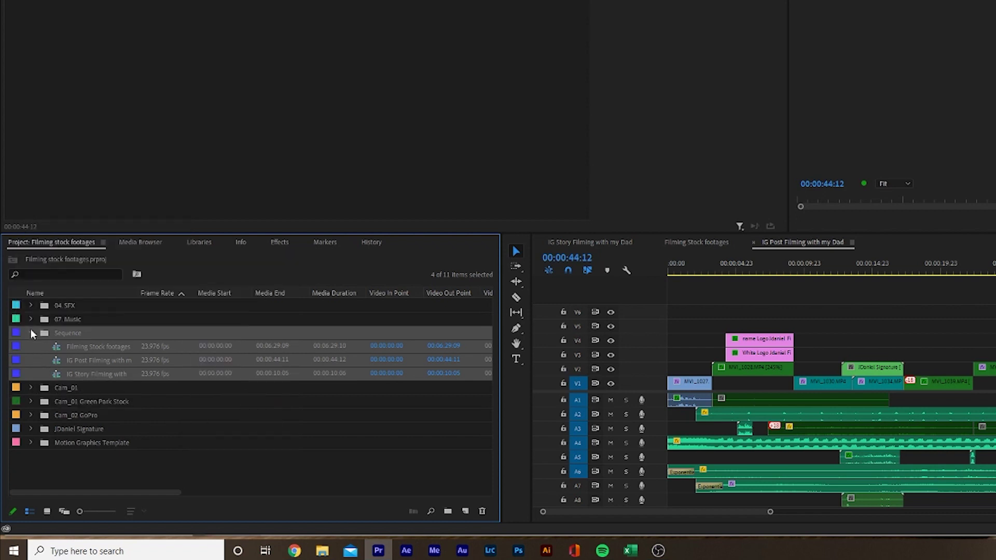
{"action": "left_click", "coordinate": [30, 332]}
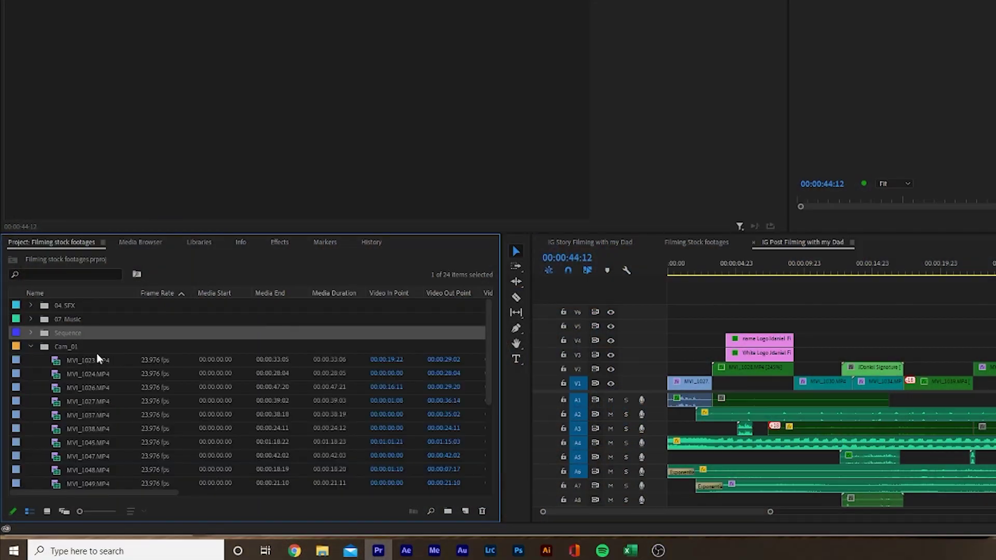
Select clips MVI_1035.MP4 and MVI_1036.MP4 and apply the Brown label to both
{"action": "scroll", "coordinate": [97, 353], "scroll_direction": "down", "scroll_amount": 1}
{"action": "scroll", "coordinate": [101, 359], "scroll_direction": "down", "scroll_amount": 3}
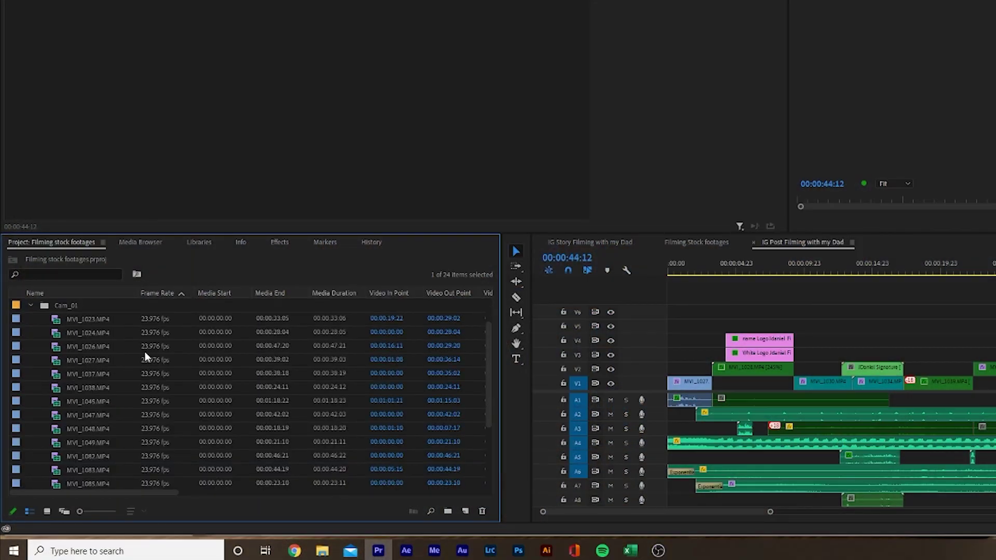
{"action": "scroll", "coordinate": [145, 355], "scroll_direction": "down", "scroll_amount": 1}
{"action": "left_click", "coordinate": [187, 441]}
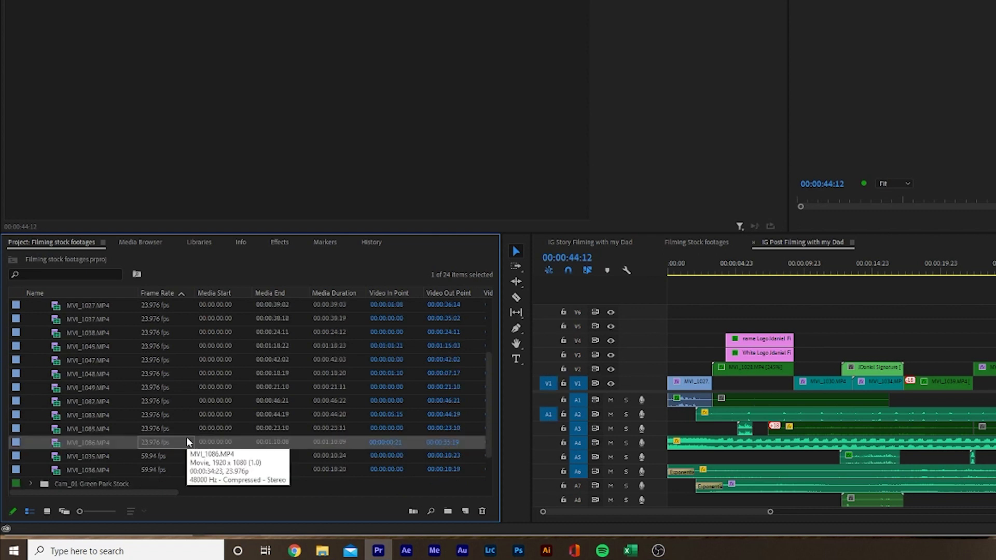
{"action": "left_click", "coordinate": [159, 454]}
{"action": "left_click", "coordinate": [158, 470]}
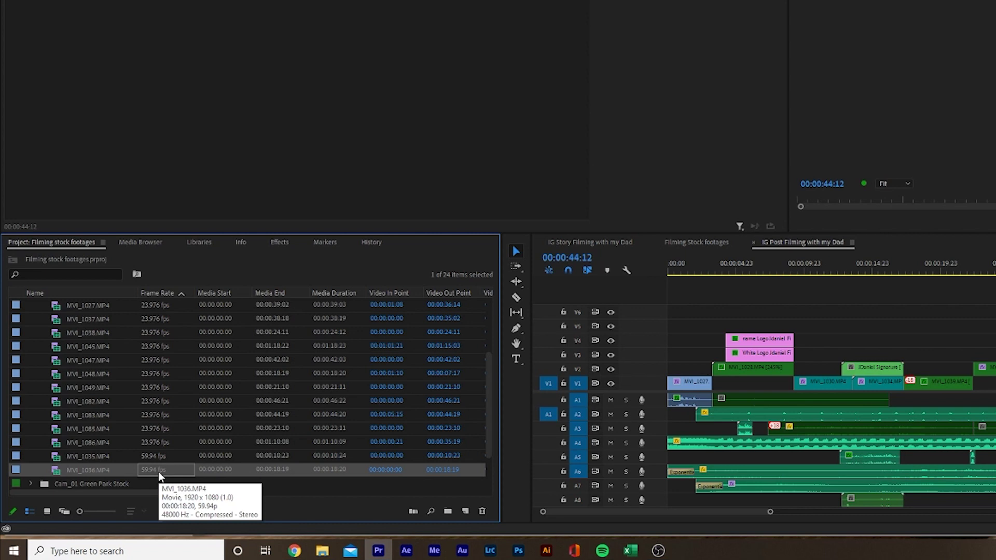
{"action": "left_click", "coordinate": [82, 455], "text": "shift"}
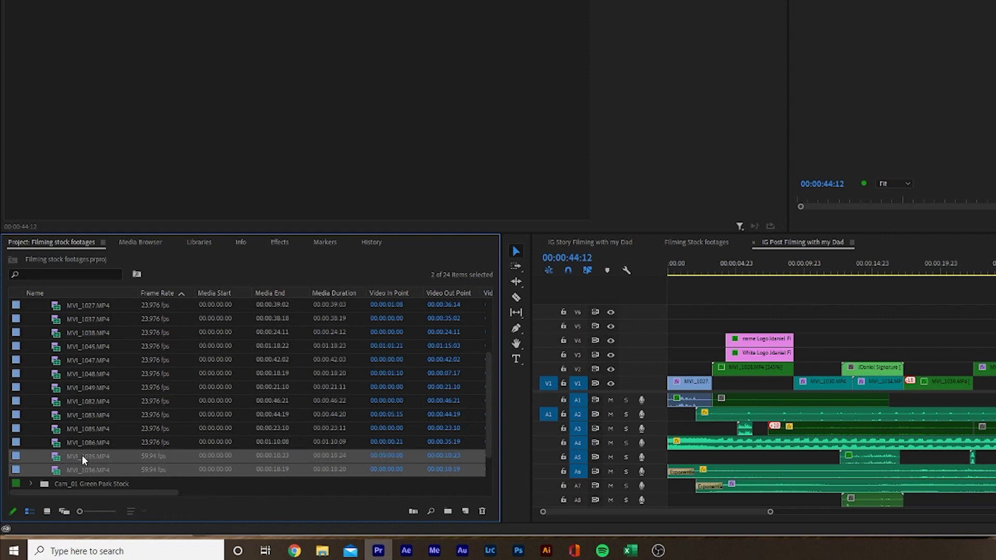
{"action": "right_click", "coordinate": [18, 460]}
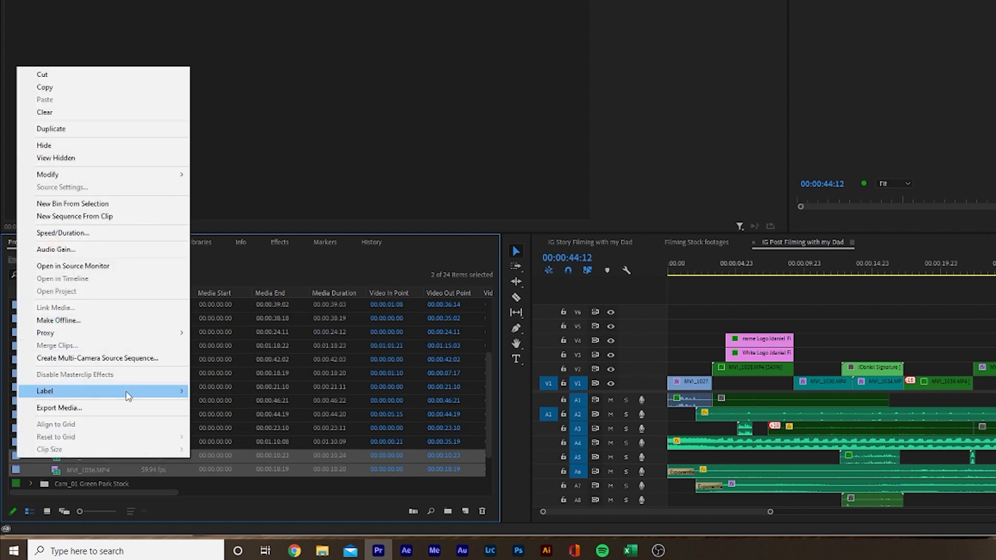
{"action": "mouse_move", "coordinate": [170, 393]}
{"action": "left_click", "coordinate": [251, 383]}
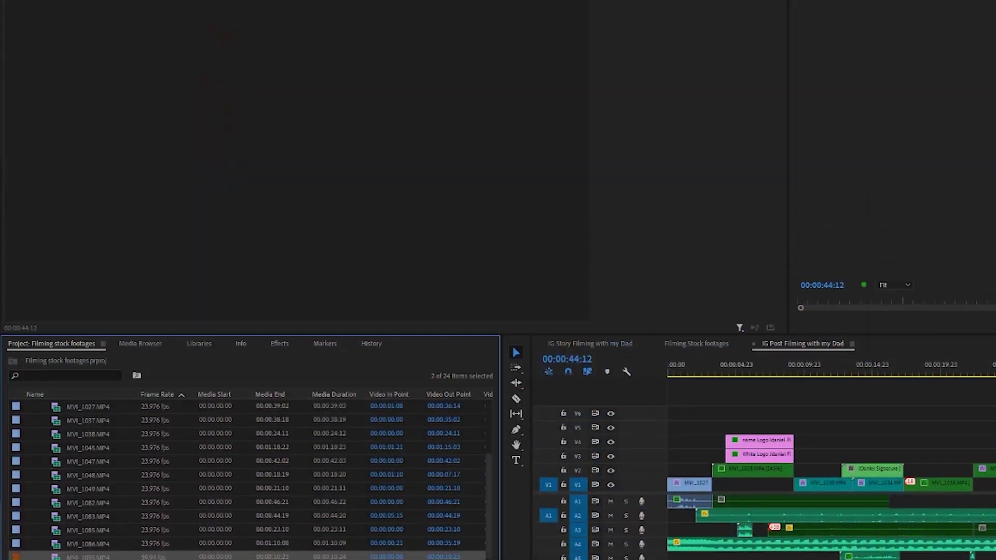
Open the Labels preferences and begin renaming the Violet label, typing 'Ma'
{"action": "left_click", "coordinate": [30, 21]}
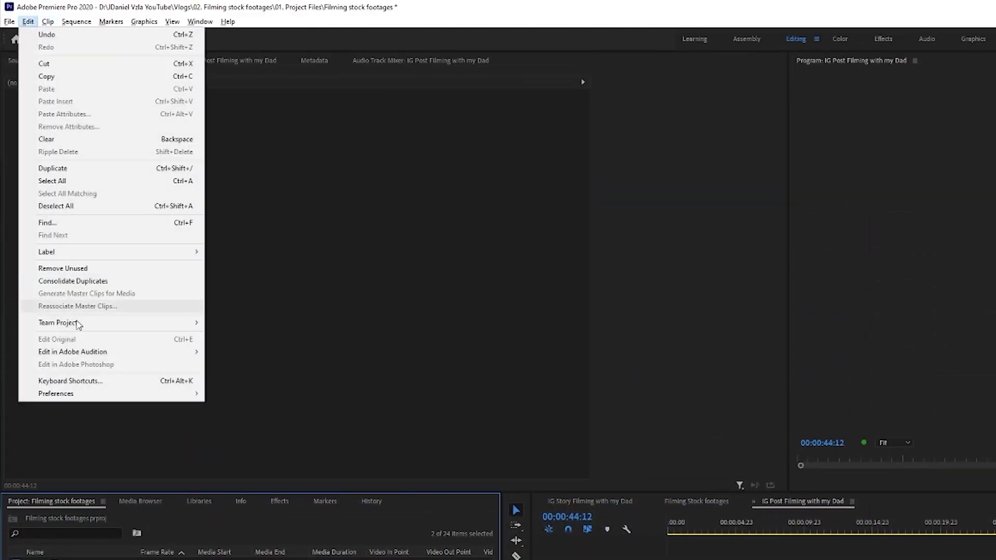
{"action": "mouse_move", "coordinate": [144, 394]}
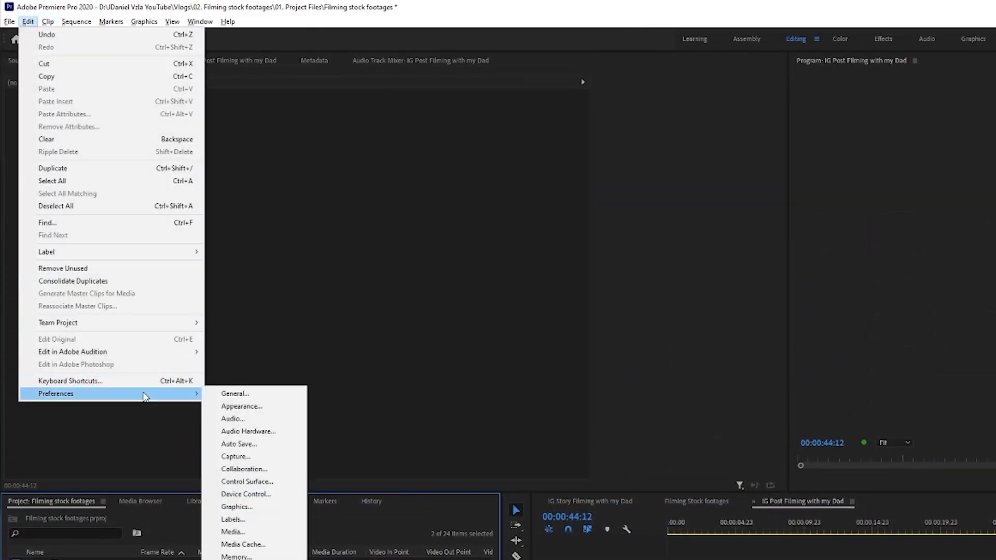
{"action": "left_click", "coordinate": [262, 520]}
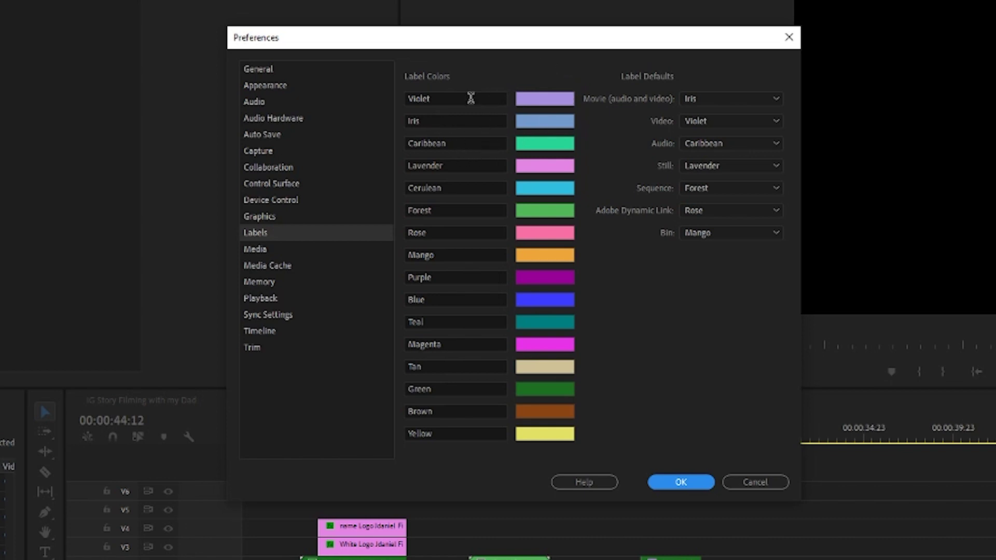
{"action": "left_click", "coordinate": [470, 98]}
{"action": "type", "text": "Main Camera"}
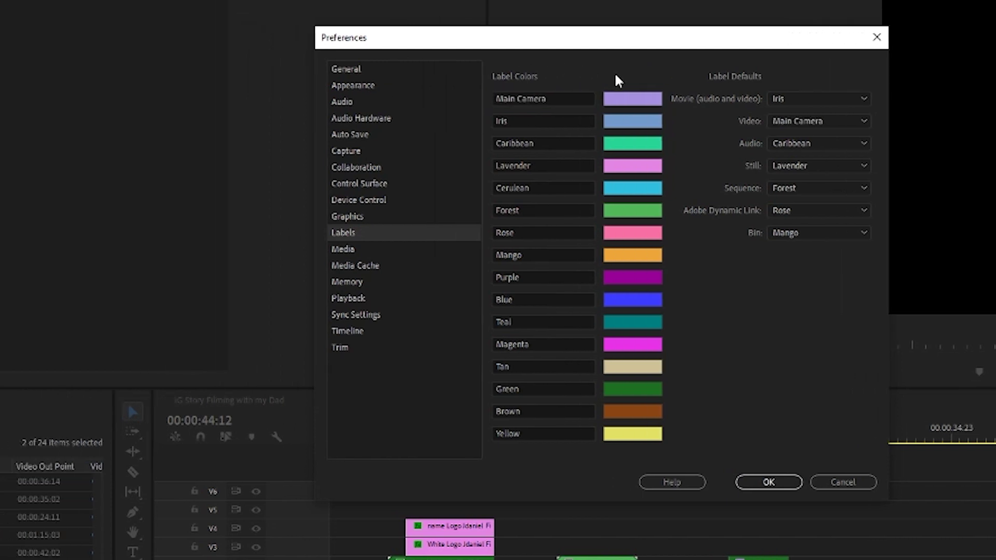
Change the Main Camera label colour to red (E33232)
{"action": "left_click", "coordinate": [632, 98]}
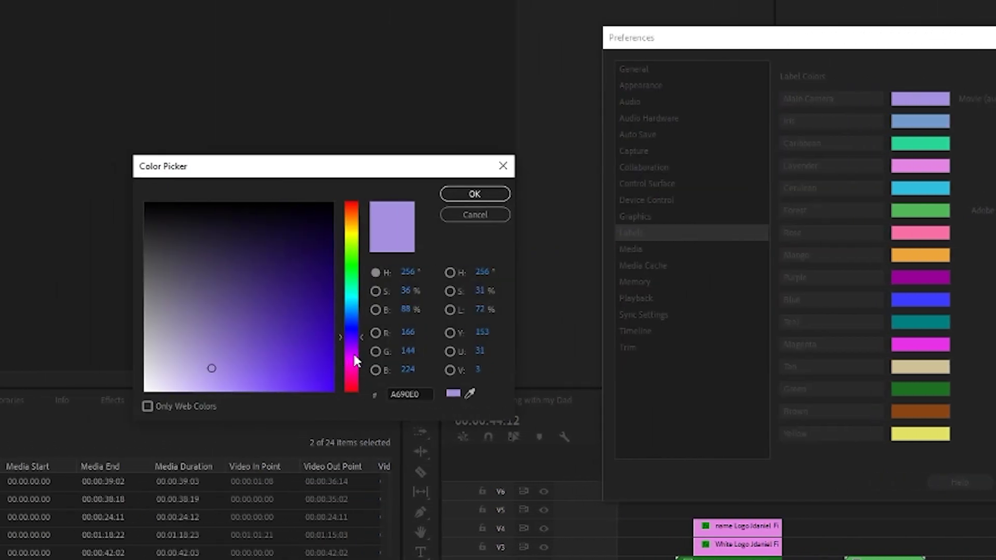
{"action": "left_click_drag", "start_coordinate": [354, 355], "coordinate": [354, 394]}
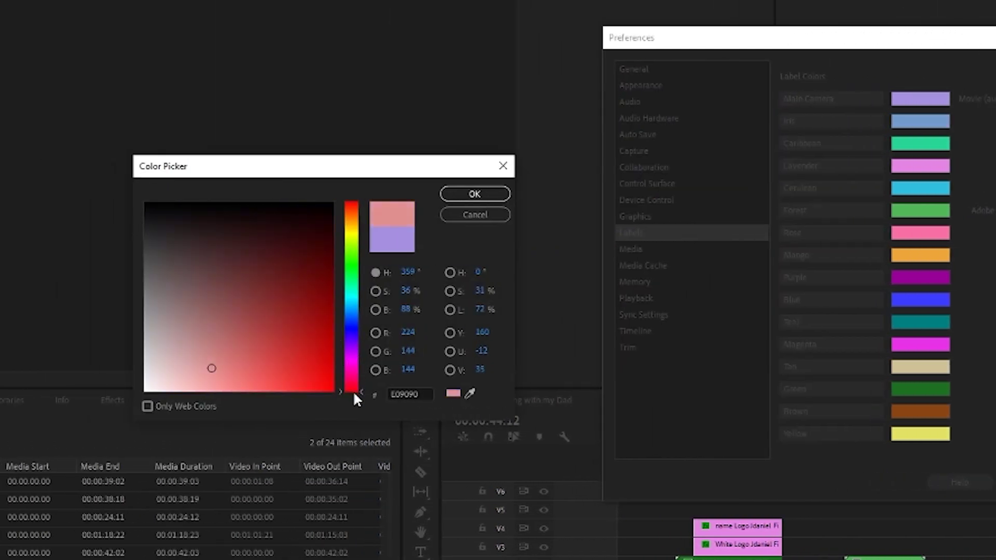
{"action": "left_click", "coordinate": [292, 370]}
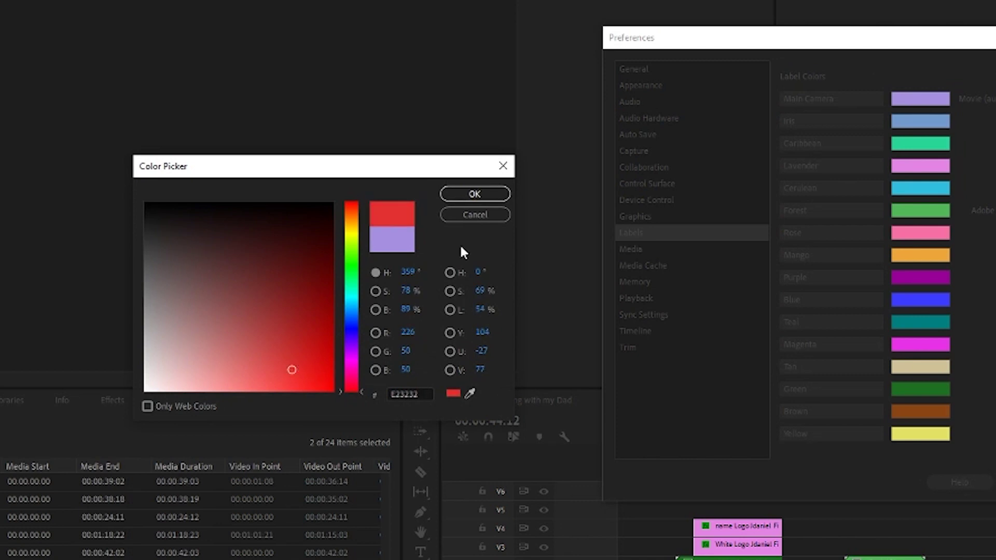
{"action": "left_click", "coordinate": [462, 199]}
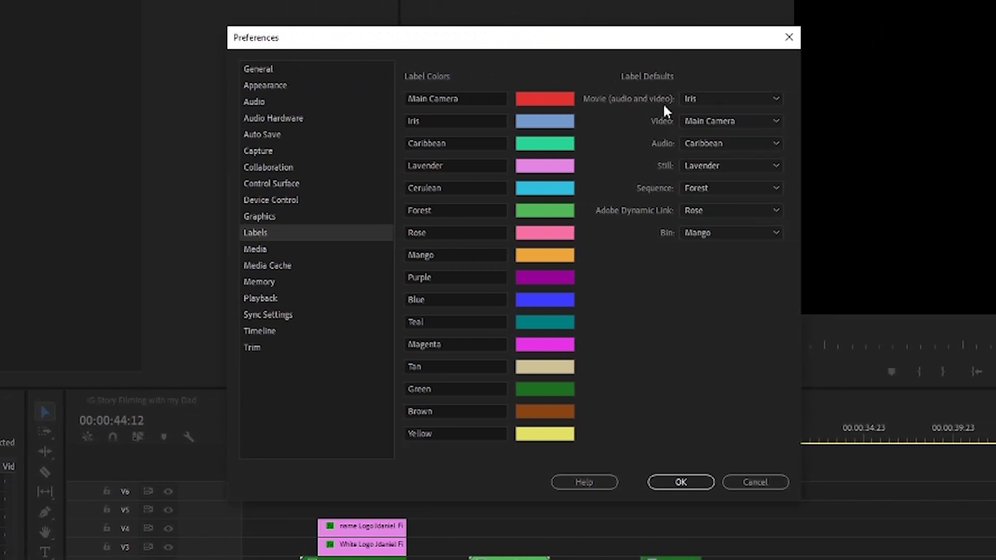
Review the Movie (Iris) and Video (Main Camera) label defaults, then cancel Preferences
{"action": "left_click", "coordinate": [777, 98]}
{"action": "left_click", "coordinate": [779, 94]}
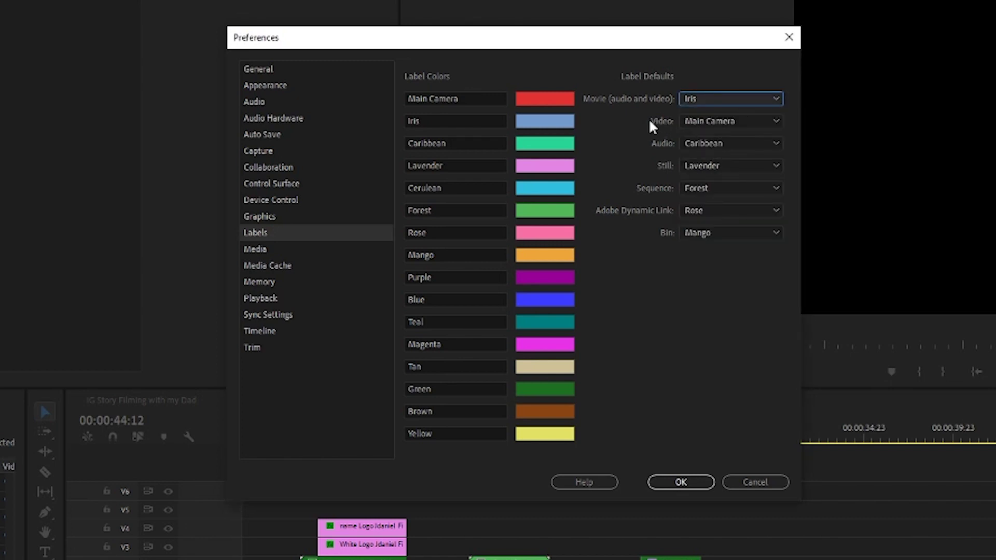
{"action": "left_click", "coordinate": [770, 123]}
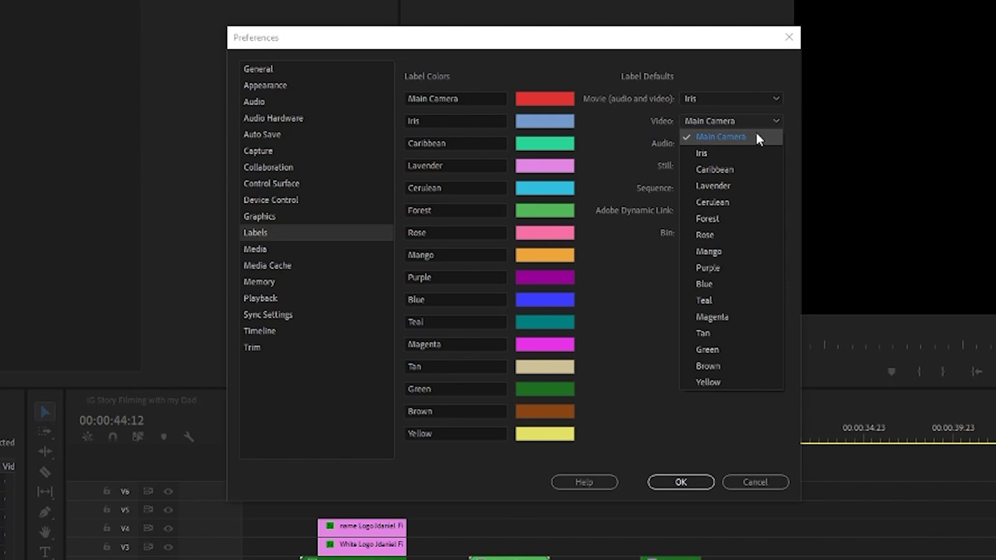
{"action": "left_click", "coordinate": [462, 80]}
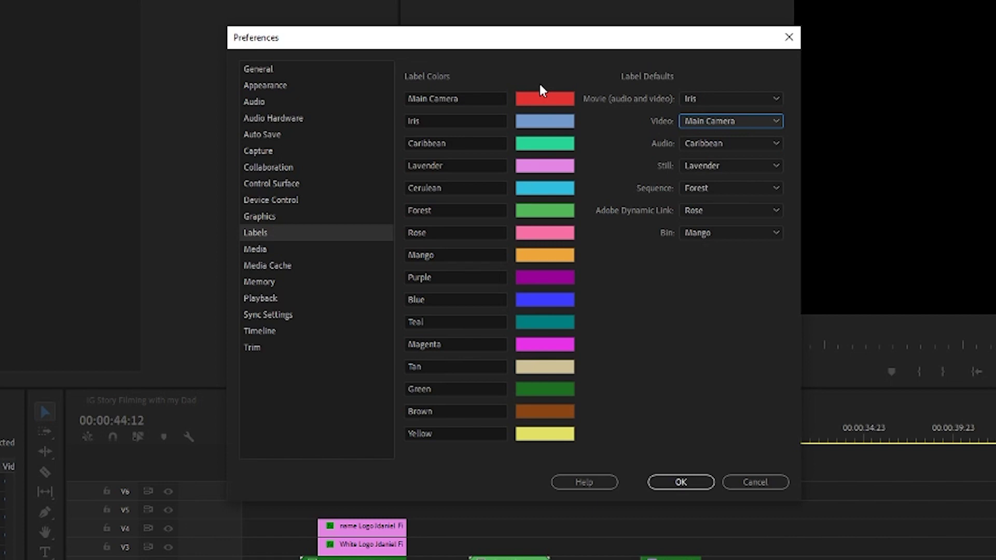
{"action": "left_click", "coordinate": [727, 486]}
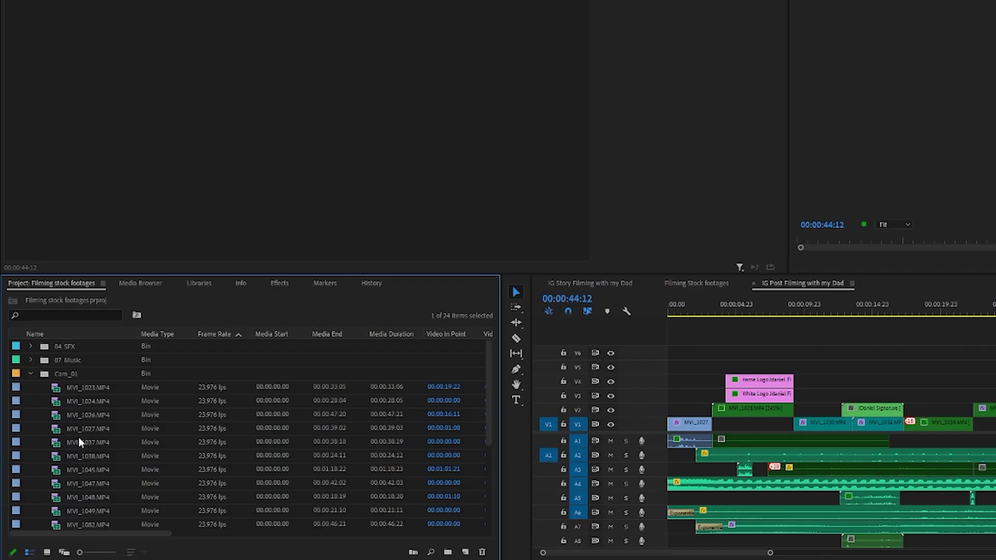
Open Cam_01 as a floating bin window, moved down-right and enlarged to show thumbnails
{"action": "left_click", "coordinate": [30, 374]}
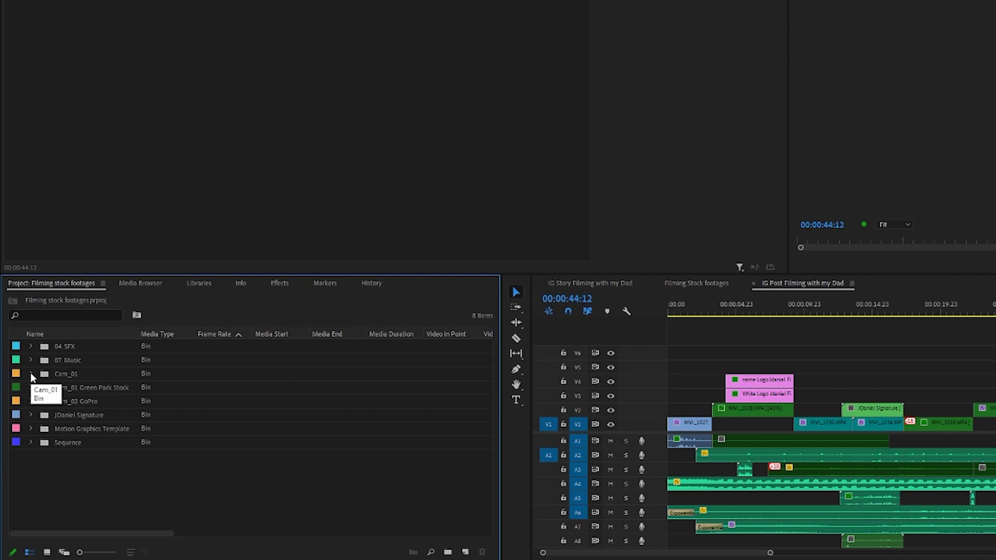
{"action": "double_click", "coordinate": [58, 375]}
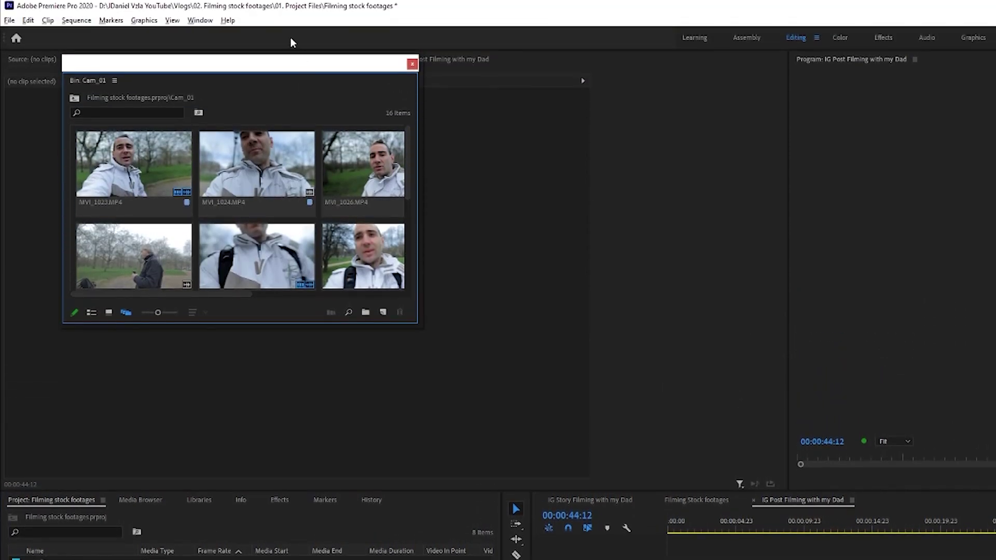
{"action": "left_click_drag", "start_coordinate": [275, 62], "coordinate": [293, 158]}
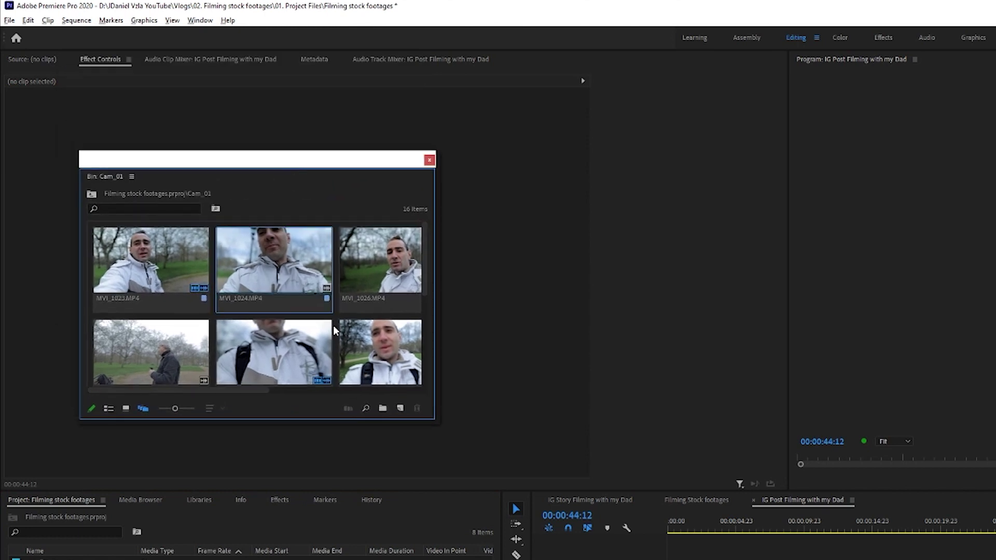
{"action": "left_click_drag", "start_coordinate": [436, 418], "coordinate": [633, 553]}
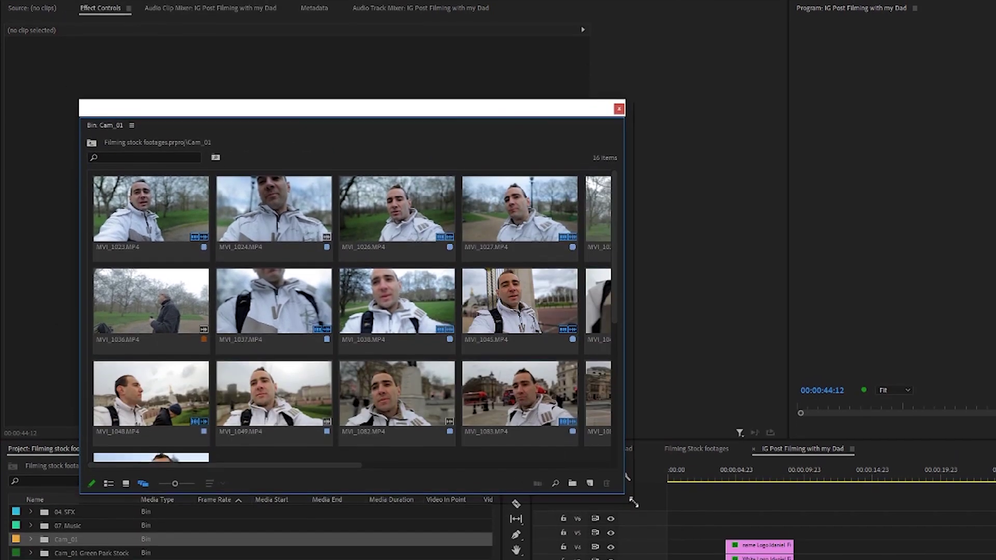
{"action": "mouse_move", "coordinate": [633, 502]}
{"action": "left_mouse_down"}
{"action": "mouse_move", "coordinate": [649, 526]}
{"action": "mouse_move", "coordinate": [630, 501]}
{"action": "left_mouse_up"}
{"action": "left_click", "coordinate": [186, 258]}
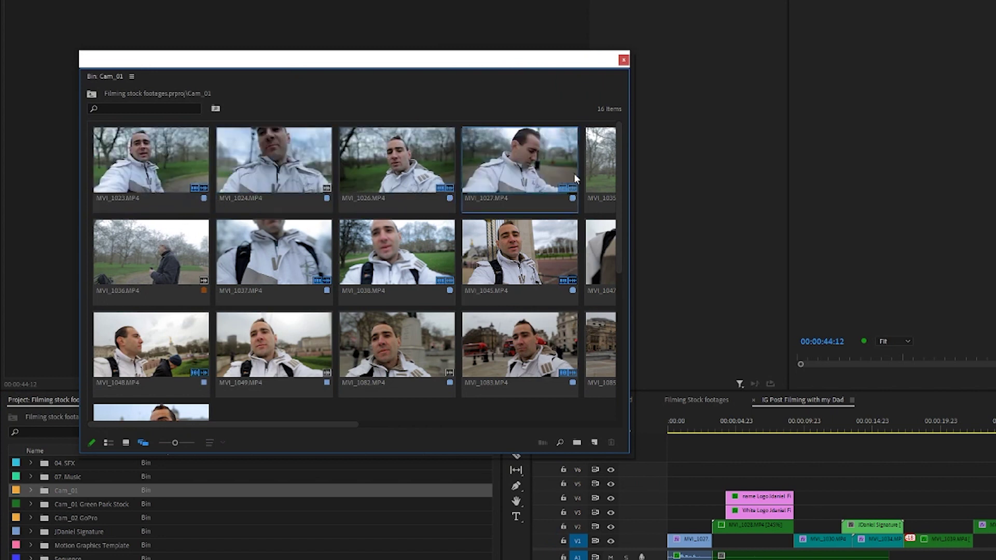
Check the clips in List View, return to Icon View, select MVI_1026 and enlarge thumbnails
{"action": "left_click", "coordinate": [108, 443]}
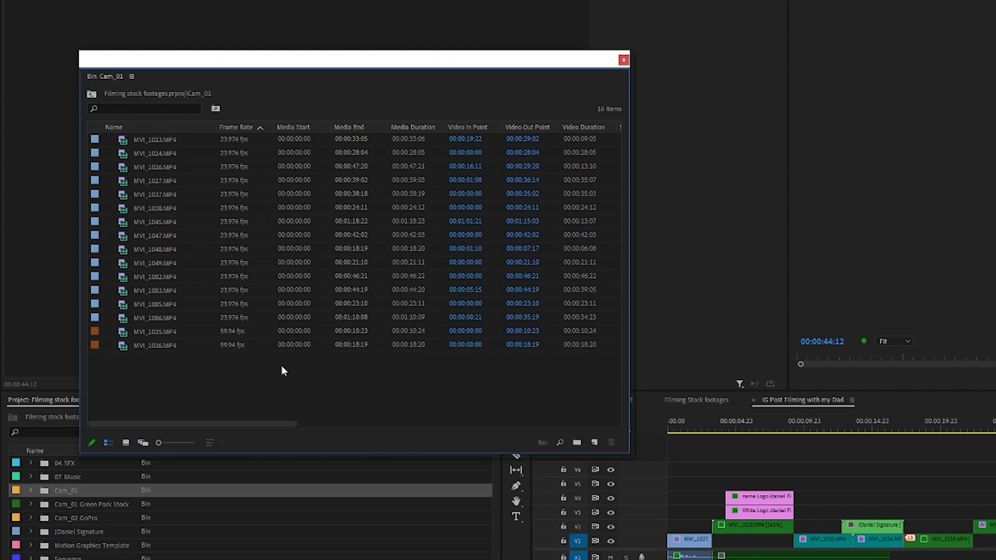
{"action": "left_click", "coordinate": [126, 443]}
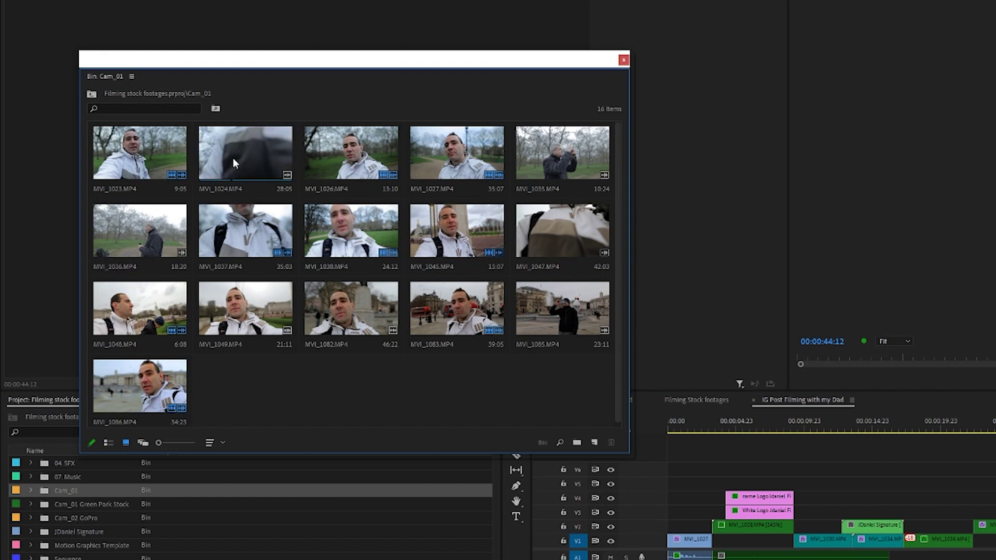
{"action": "left_click", "coordinate": [320, 152]}
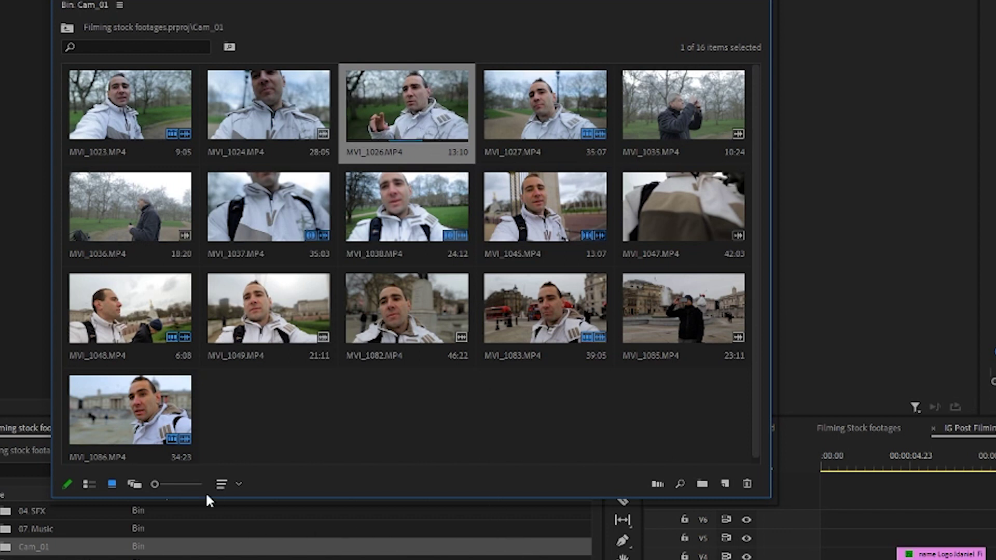
{"action": "mouse_move", "coordinate": [151, 484]}
{"action": "left_mouse_down"}
{"action": "mouse_move", "coordinate": [186, 485]}
{"action": "mouse_move", "coordinate": [147, 485]}
{"action": "left_mouse_up"}
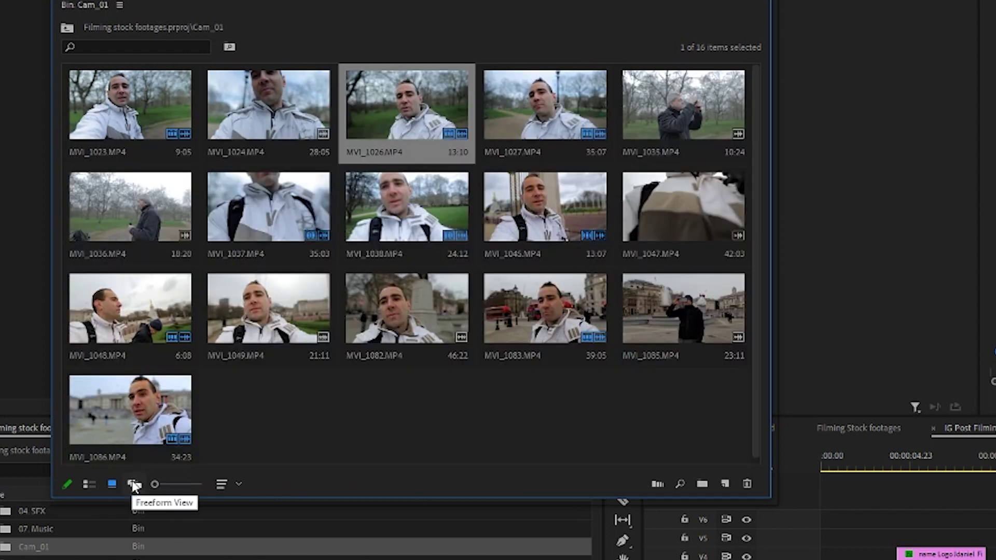
Switch the Cam_01 bin to Freeform View
{"action": "left_click", "coordinate": [134, 484]}
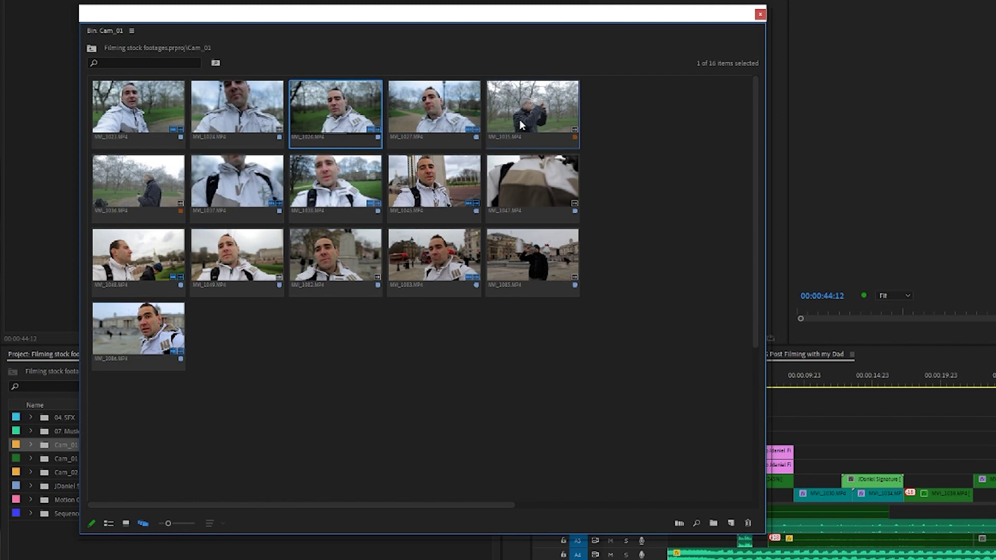
Stack MVI_1036 onto MVI_1035 at the top right of the bin
{"action": "left_click_drag", "start_coordinate": [527, 108], "coordinate": [663, 109]}
{"action": "left_click_drag", "start_coordinate": [142, 187], "coordinate": [690, 125]}
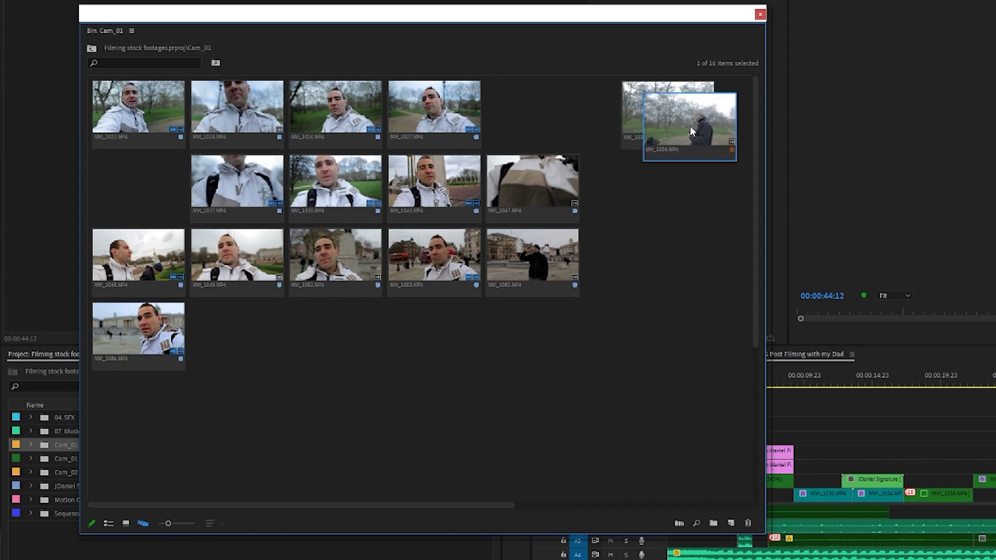
{"action": "left_click", "coordinate": [661, 173]}
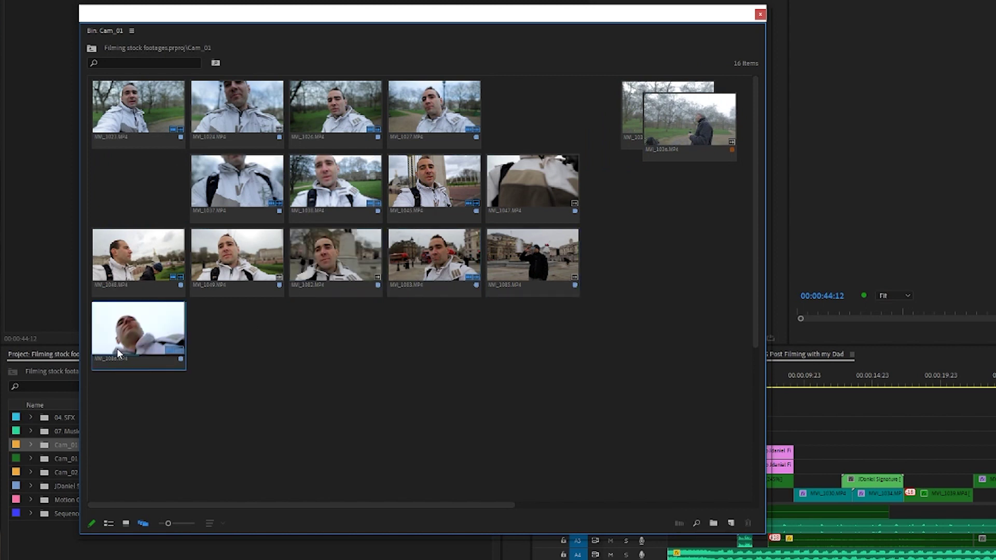
Gather MVI_1082, MVI_1083, MVI_1085 and MVI_1086 into a pile at the bottom left
{"action": "left_click_drag", "start_coordinate": [309, 309], "coordinate": [522, 259]}
{"action": "left_click_drag", "start_coordinate": [332, 270], "coordinate": [180, 420]}
{"action": "left_click", "coordinate": [149, 336]}
{"action": "left_click_drag", "start_coordinate": [149, 336], "coordinate": [198, 440]}
{"action": "left_click_drag", "start_coordinate": [280, 417], "coordinate": [245, 437]}
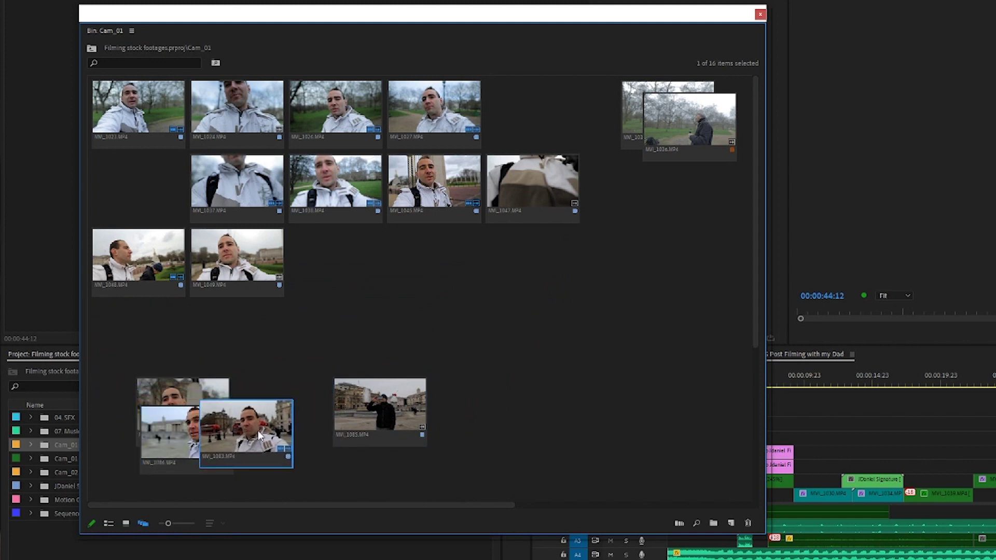
{"action": "left_click_drag", "start_coordinate": [369, 420], "coordinate": [288, 403]}
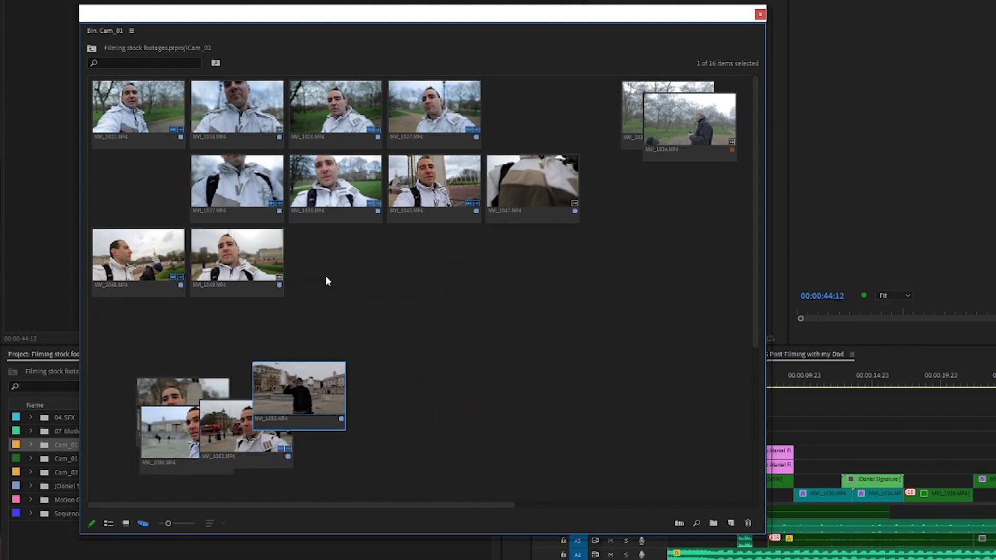
Stack MVI_1027, MVI_1024 and MVI_1026 onto MVI_1023 at the top left
{"action": "left_click_drag", "start_coordinate": [417, 113], "coordinate": [128, 140]}
{"action": "left_click_drag", "start_coordinate": [283, 124], "coordinate": [216, 133]}
{"action": "left_click_drag", "start_coordinate": [310, 126], "coordinate": [172, 144]}
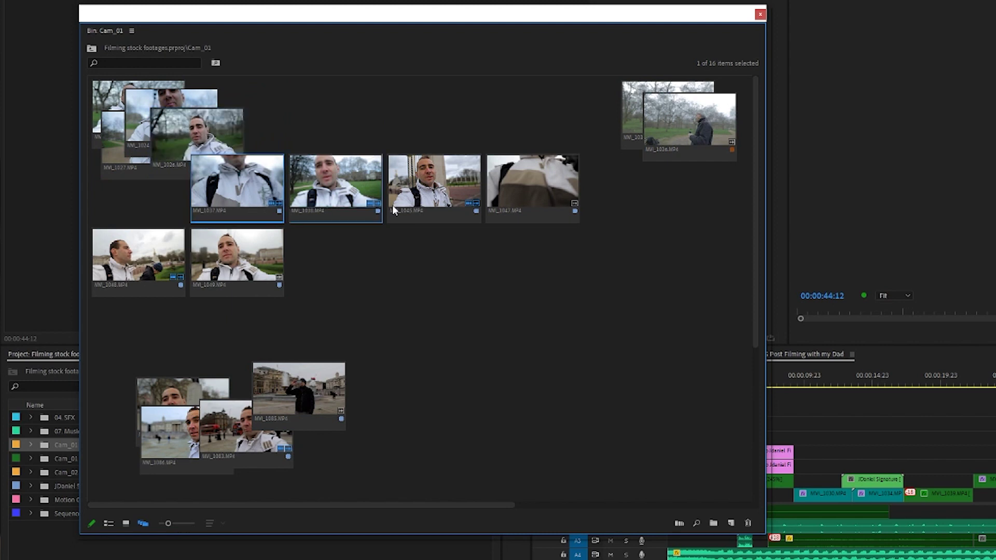
{"action": "left_click", "coordinate": [230, 268], "text": "shift"}
Gather the remaining middle clips, including MVI_1045, MVI_1047 and MVI_1048, into one central pile
{"action": "left_click", "coordinate": [259, 225]}
{"action": "left_click_drag", "start_coordinate": [506, 247], "coordinate": [270, 239]}
{"action": "left_click_drag", "start_coordinate": [251, 191], "coordinate": [361, 236]}
{"action": "left_click", "coordinate": [416, 231]}
{"action": "left_click_drag", "start_coordinate": [580, 237], "coordinate": [462, 280]}
{"action": "left_click_drag", "start_coordinate": [631, 239], "coordinate": [407, 316]}
{"action": "left_click_drag", "start_coordinate": [166, 263], "coordinate": [363, 245]}
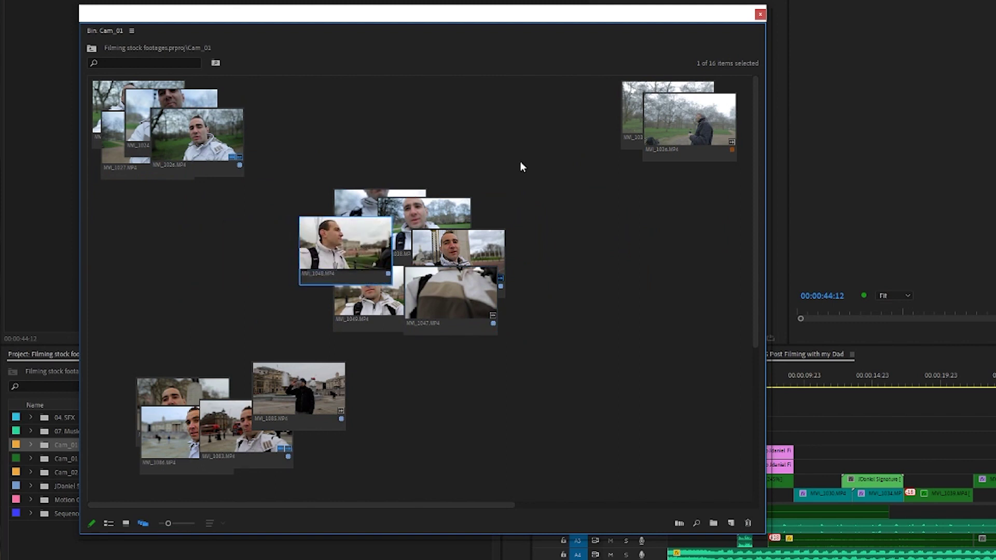
Move the six-clip pile to the top centre and bring MVI_1038 to its front
{"action": "left_click_drag", "start_coordinate": [521, 162], "coordinate": [354, 312]}
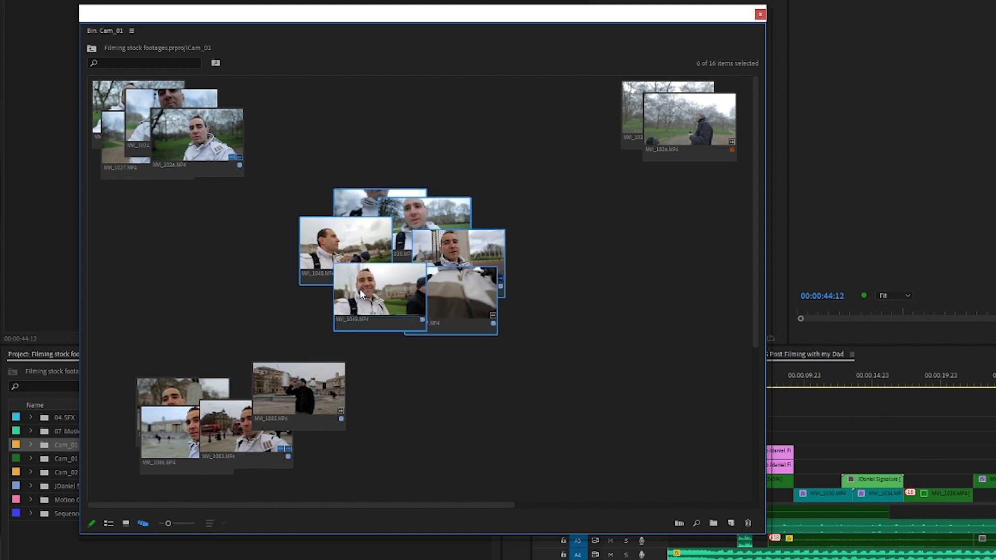
{"action": "left_click_drag", "start_coordinate": [357, 246], "coordinate": [341, 144]}
{"action": "left_click", "coordinate": [360, 286]}
{"action": "left_click", "coordinate": [291, 155]}
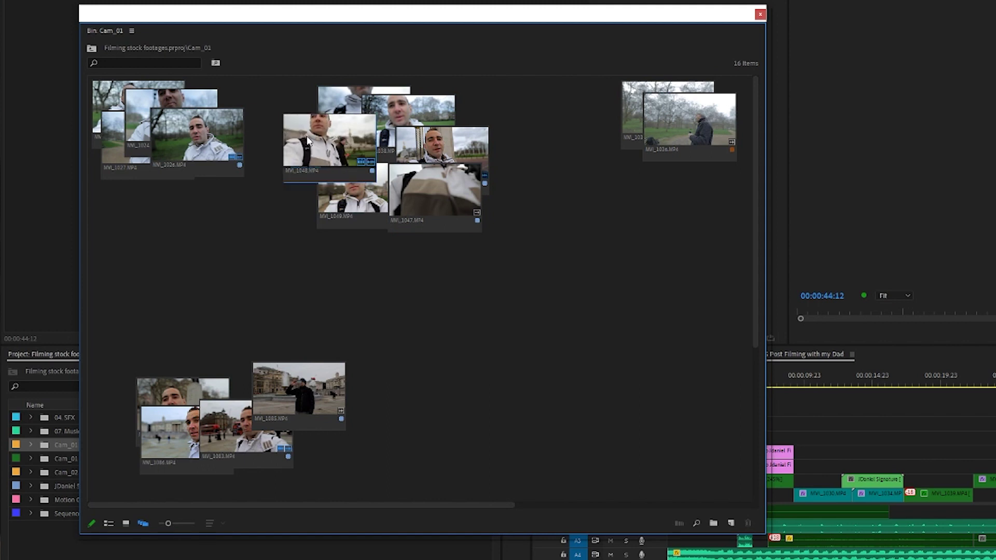
{"action": "left_click", "coordinate": [415, 150]}
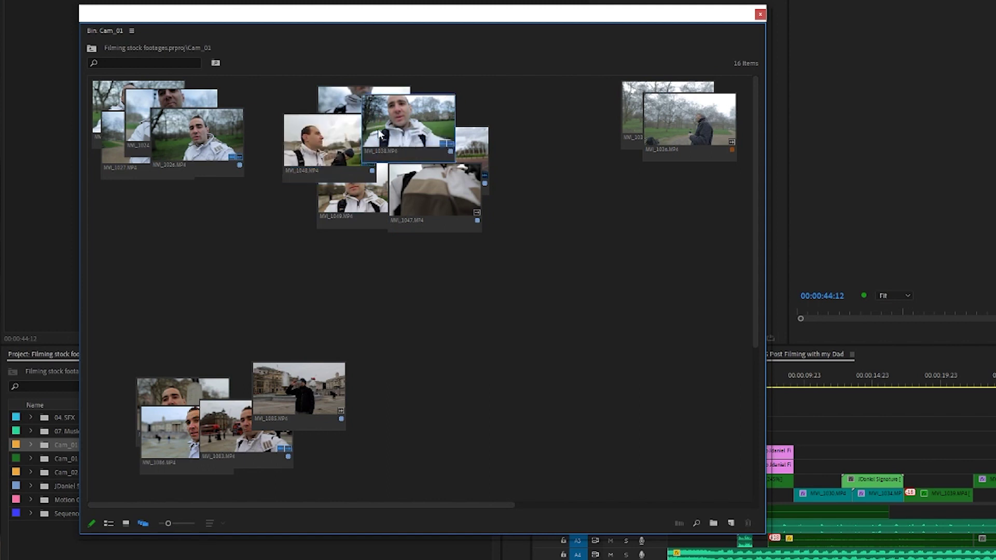